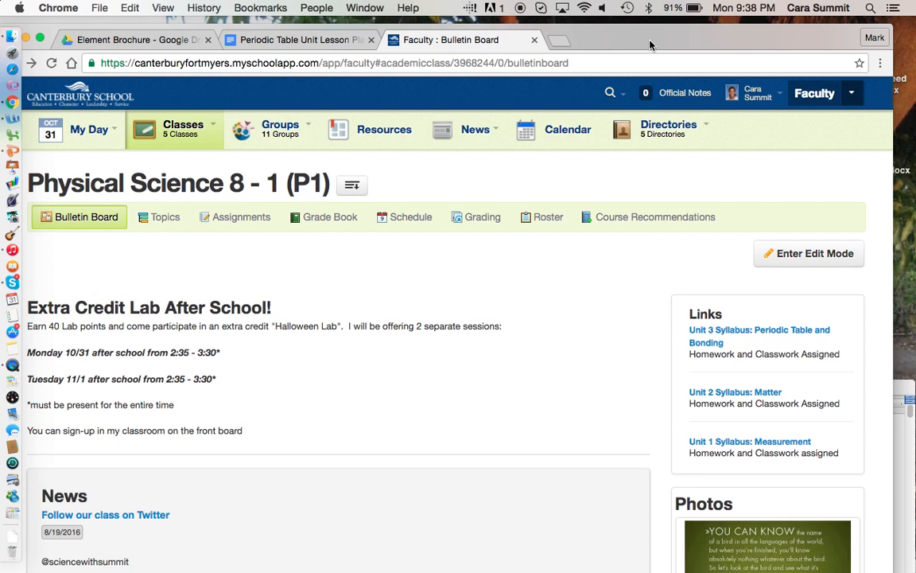
# - Open the 'Element Brochure - Part 4 of the Elelemt Project' assignment from the Assignments list
pyautogui.click(251, 220)
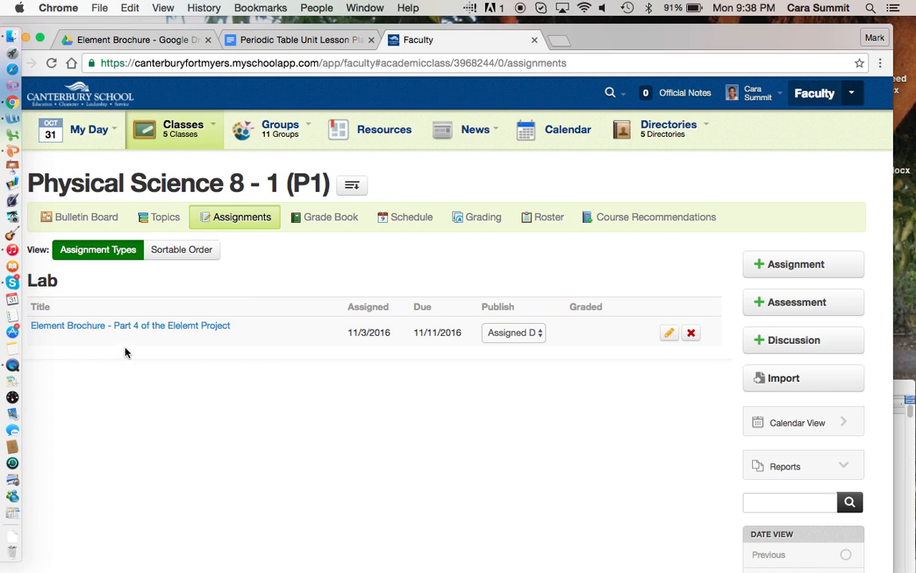
pyautogui.click(188, 326)
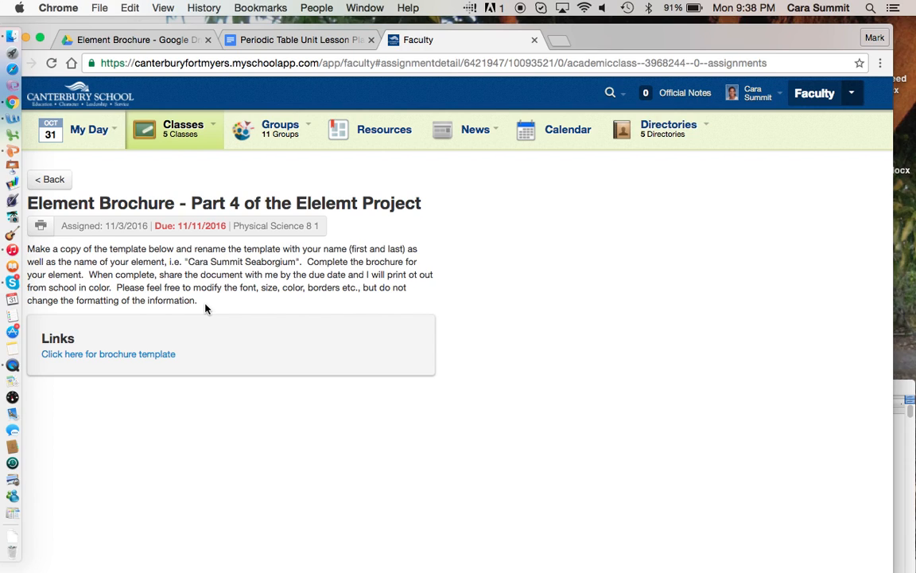
# - Open the brochure template link and scroll through its pages, returning to the top
pyautogui.click(80, 357)
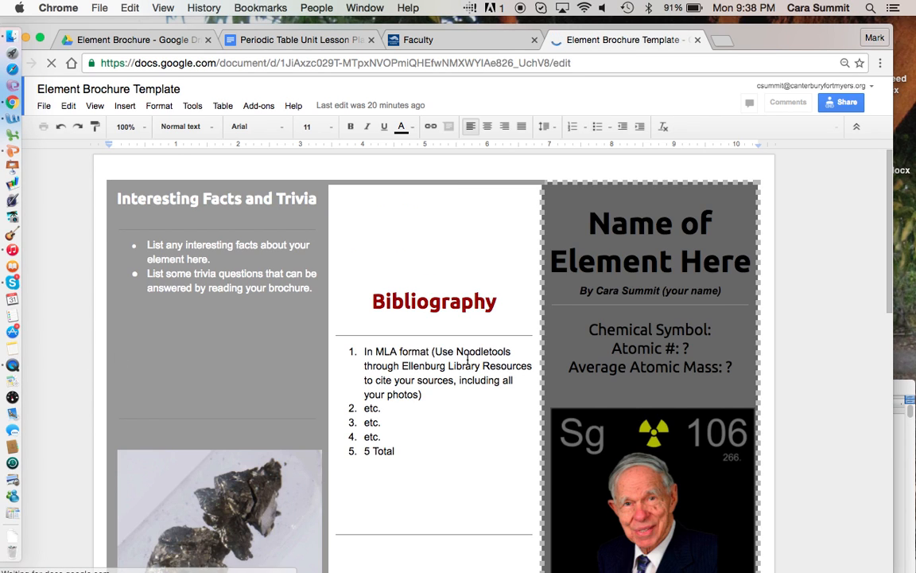
pyautogui.scroll(-5, 467, 362)
pyautogui.scroll(-6, 467, 362)
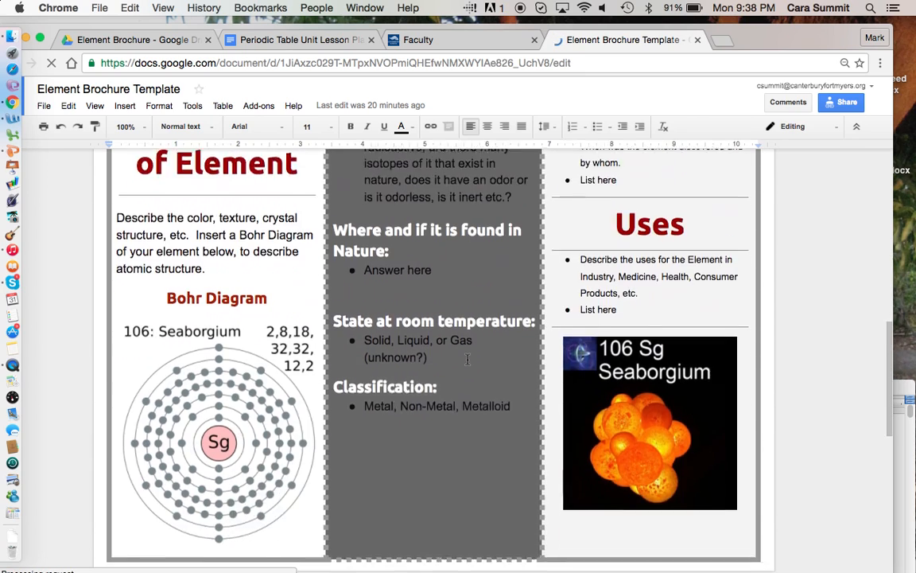
pyautogui.scroll(4, 467, 362)
pyautogui.scroll(8, 467, 359)
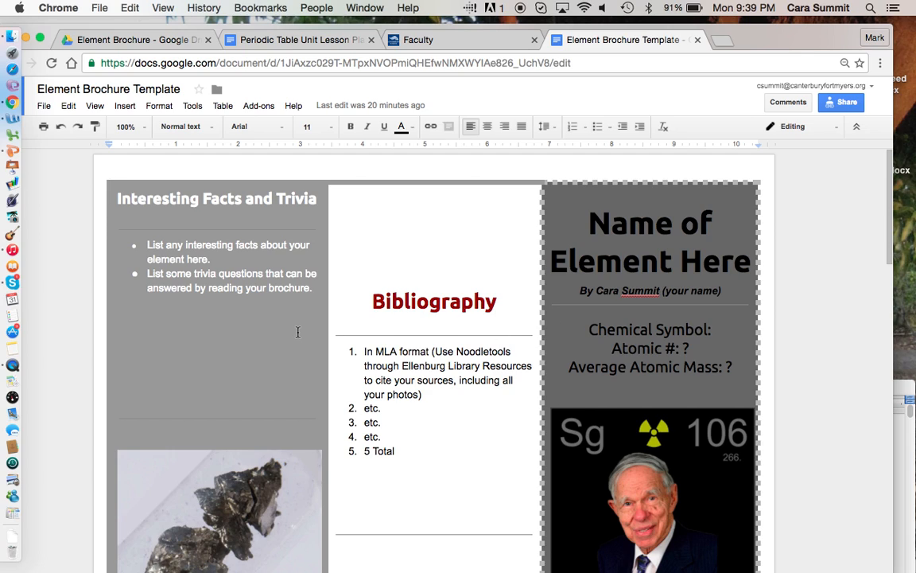
pyautogui.click(44, 106)
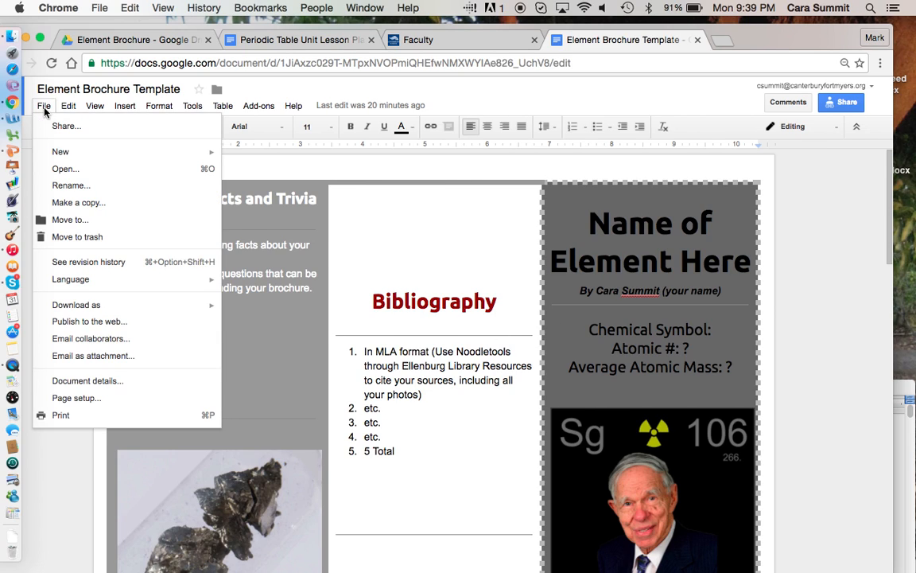
pyautogui.click(79, 203)
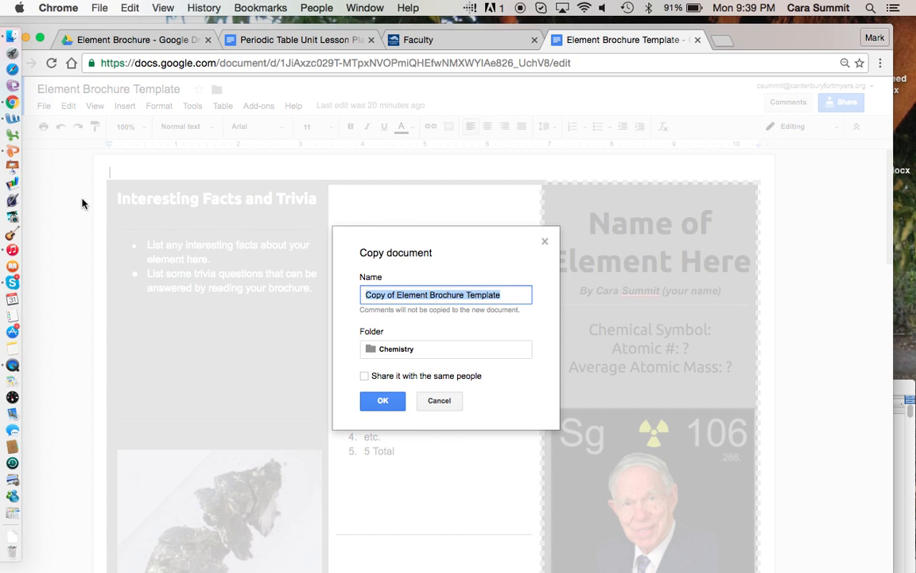
pyautogui.write('Ca')
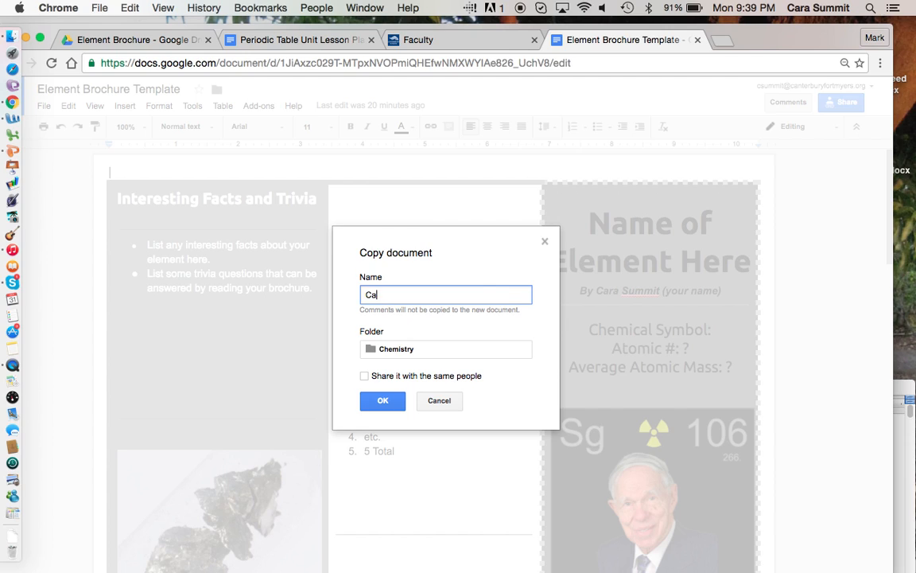
pyautogui.write('ra Summit Seaborgium')
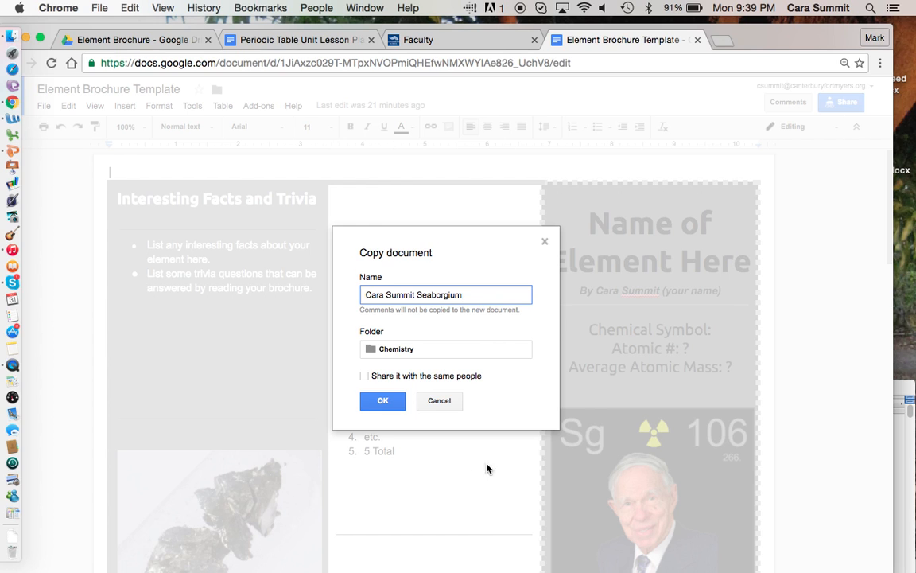
pyautogui.click(545, 242)
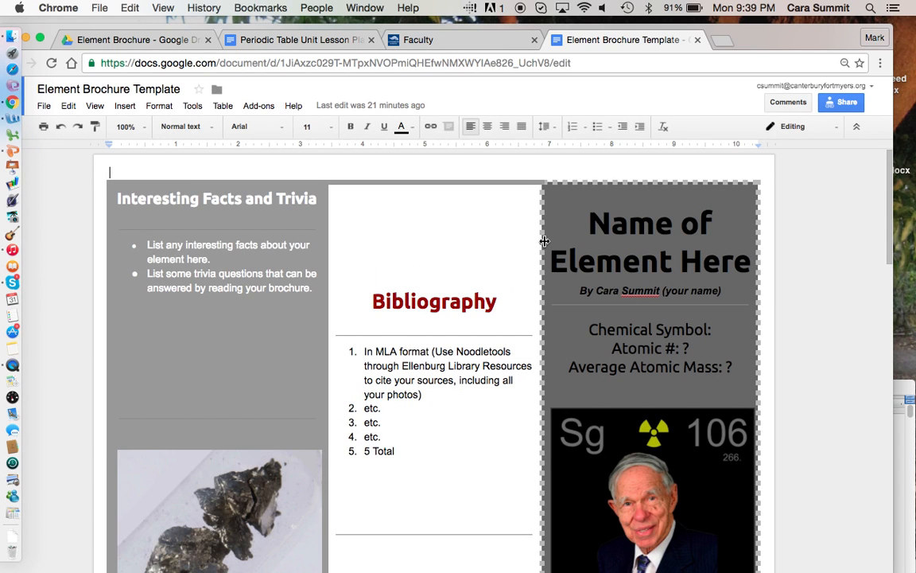
pyautogui.scroll(-2, 433, 268)
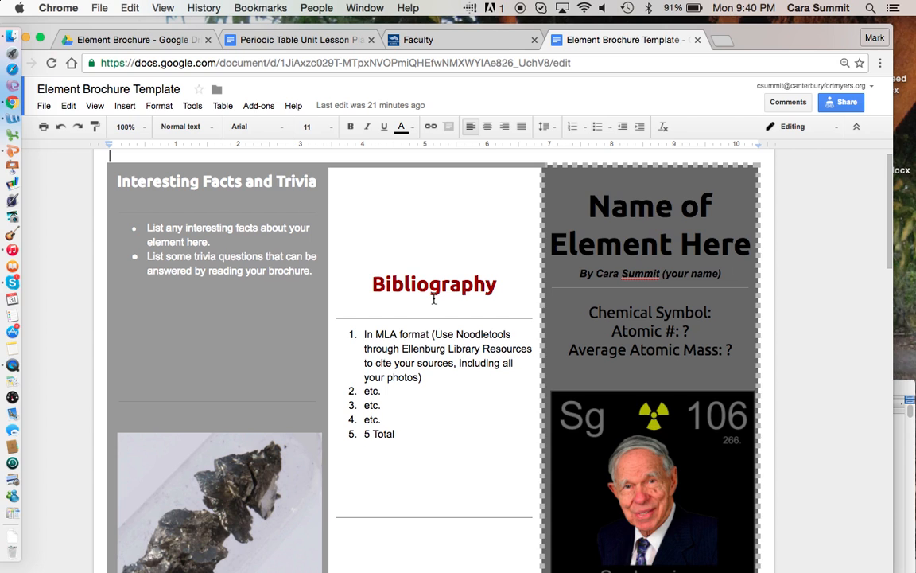
pyautogui.scroll(-10, 426, 474)
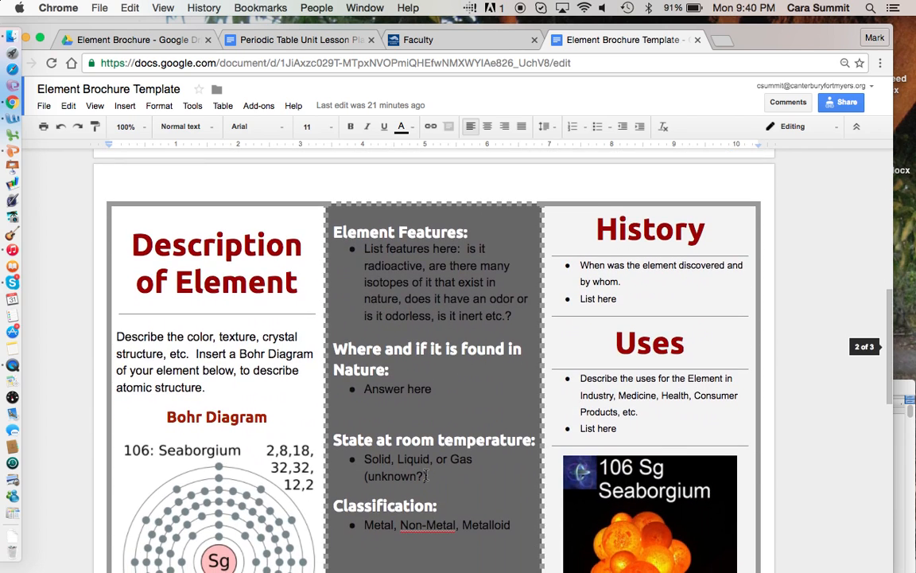
pyautogui.scroll(10, 426, 475)
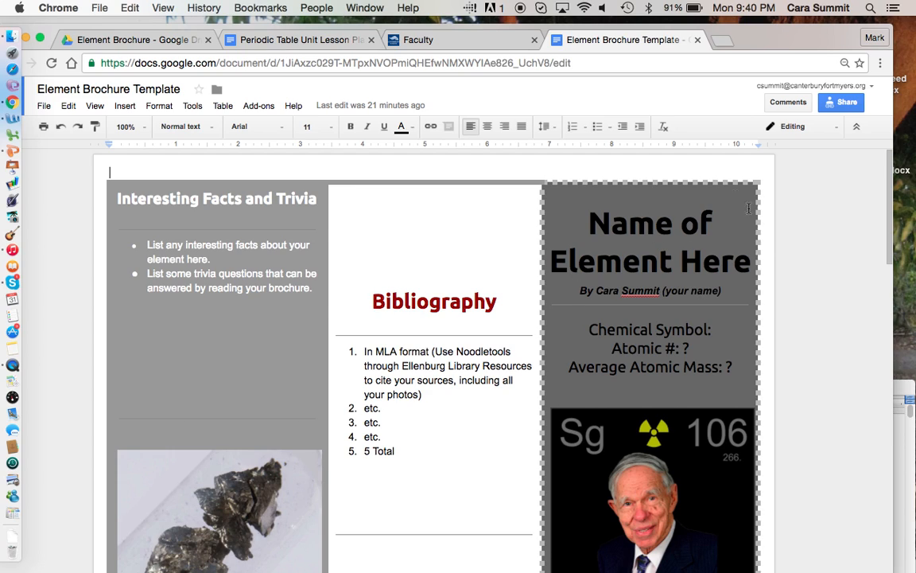
# - Enter 'Sg' after 'Chemical Symbol:' on the front panel, below the title and byline
pyautogui.moveTo(749, 264); pyautogui.dragTo(567, 224)
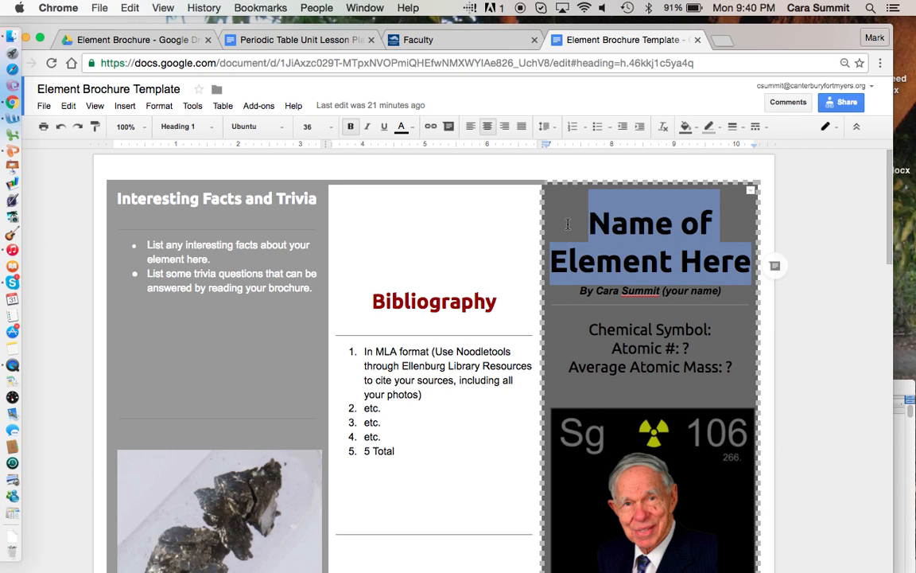
pyautogui.moveTo(720, 291); pyautogui.dragTo(570, 294)
pyautogui.click(724, 333)
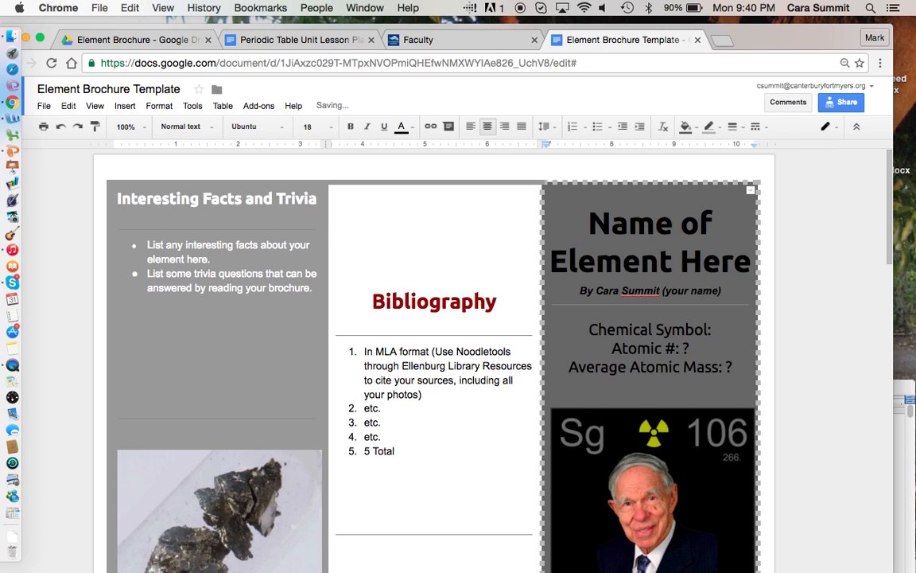
pyautogui.write('Sg')
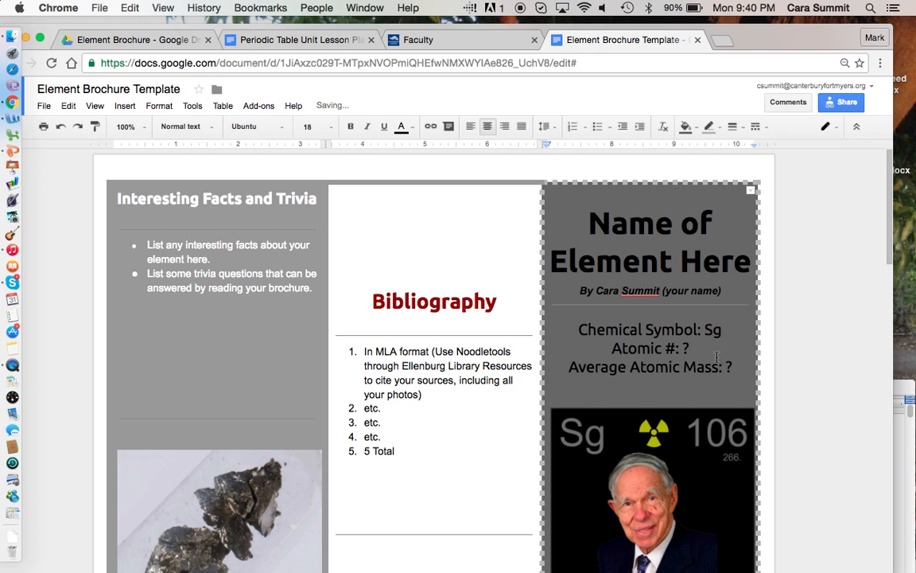
pyautogui.scroll(-3, 647, 343)
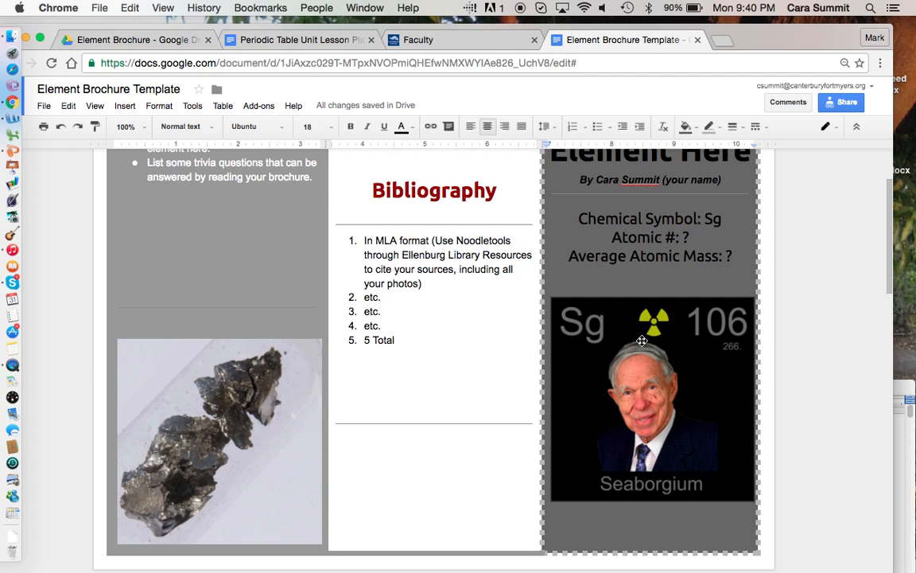
pyautogui.scroll(5, 494, 206)
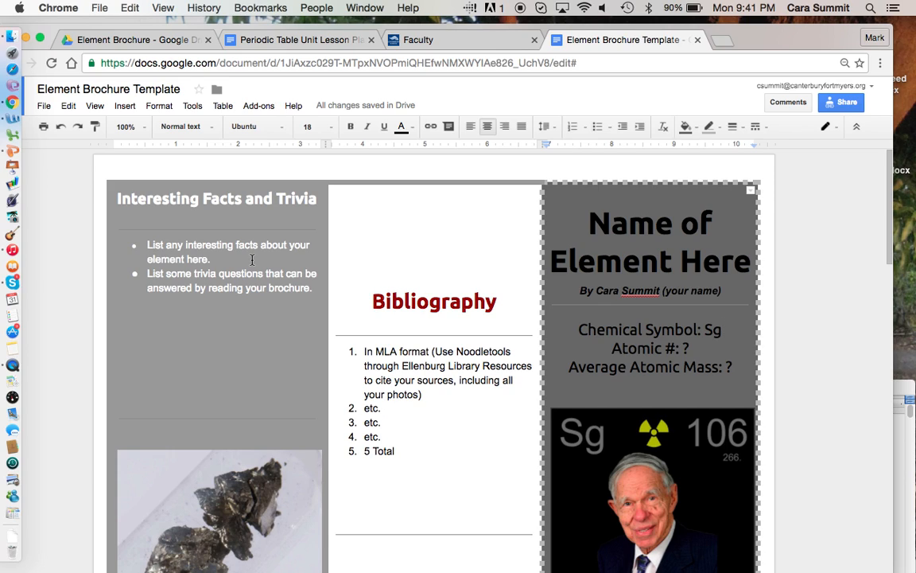
pyautogui.scroll(-4, 245, 397)
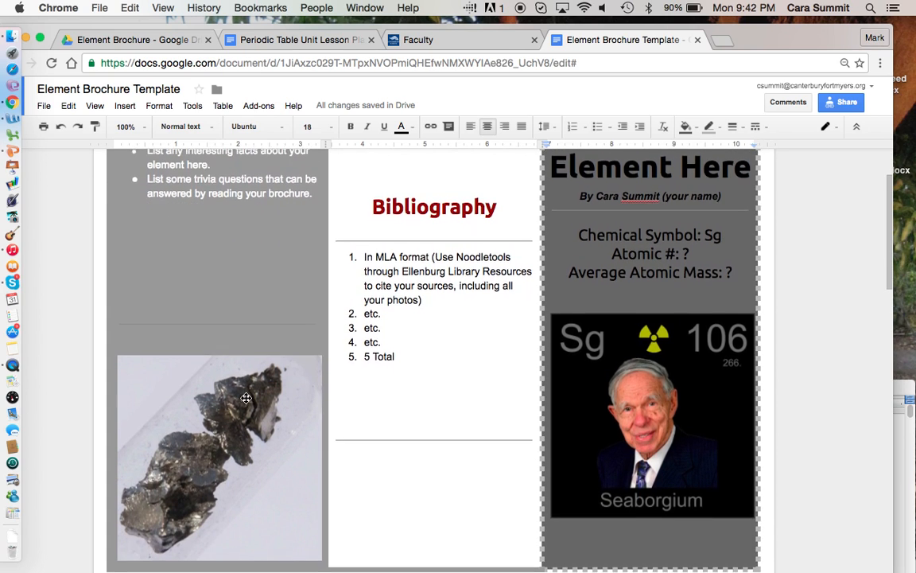
pyautogui.scroll(2, 245, 394)
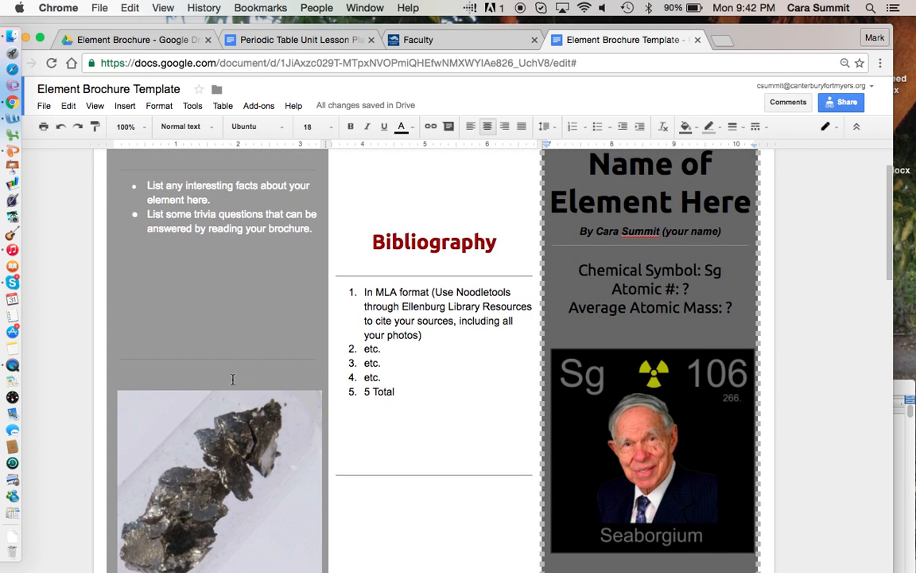
pyautogui.scroll(-2, 212, 326)
pyautogui.click(426, 446)
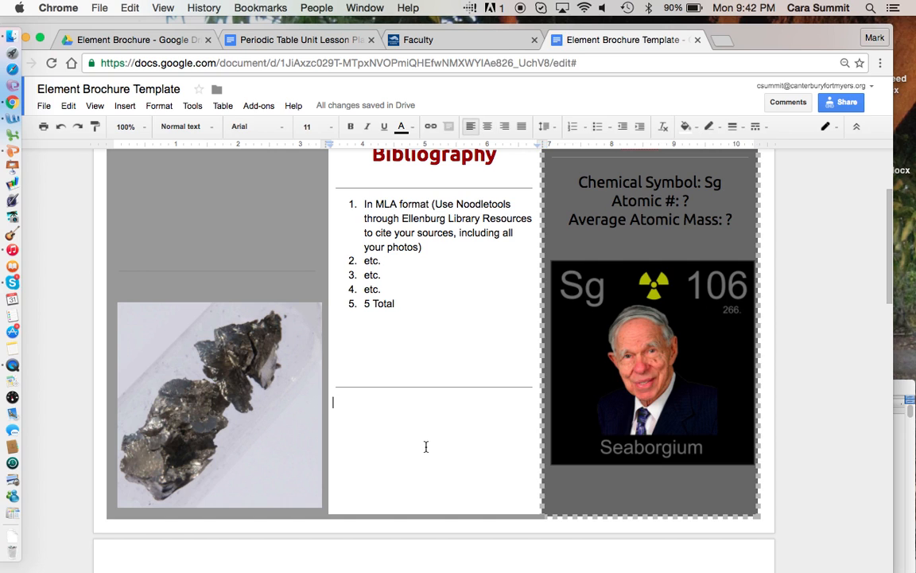
pyautogui.scroll(4, 426, 447)
pyautogui.click(437, 213)
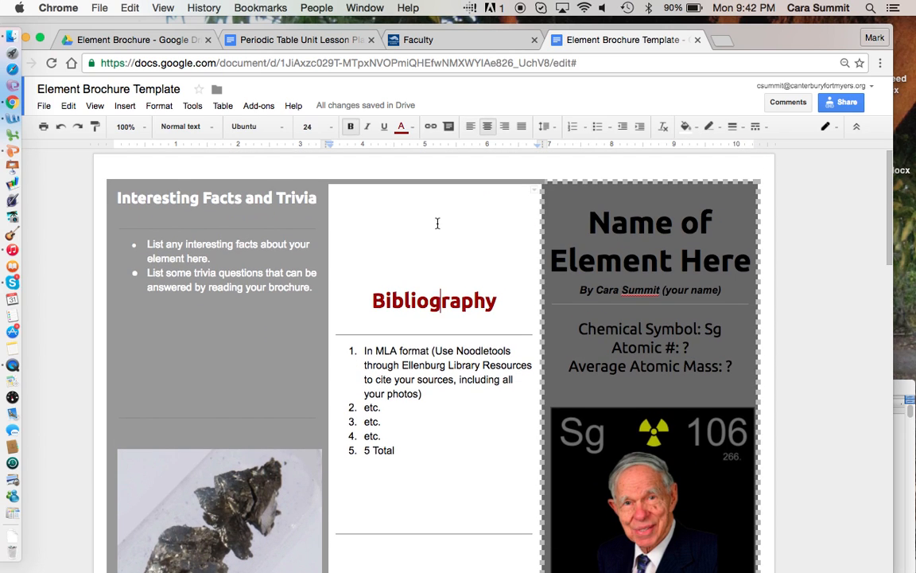
pyautogui.scroll(-3, 393, 398)
pyautogui.scroll(-10, 393, 397)
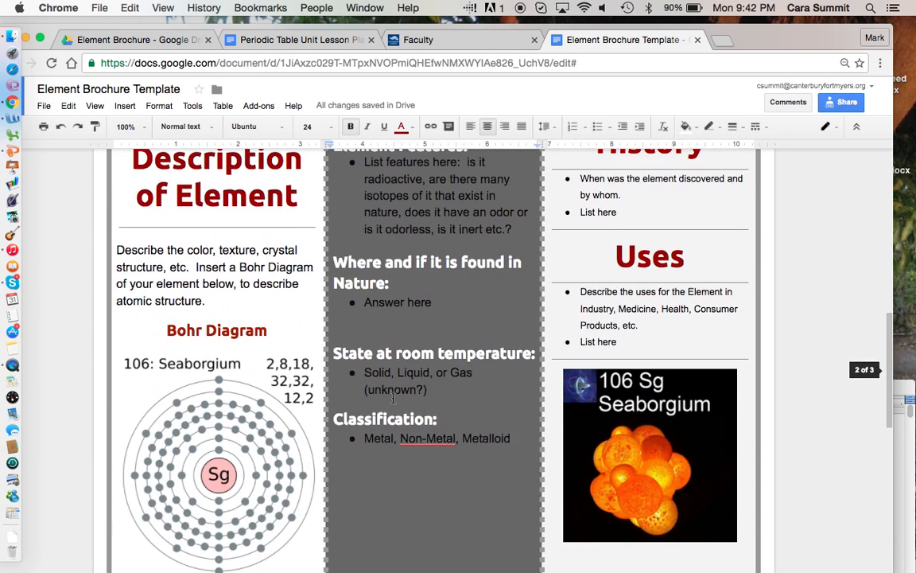
pyautogui.scroll(4, 393, 397)
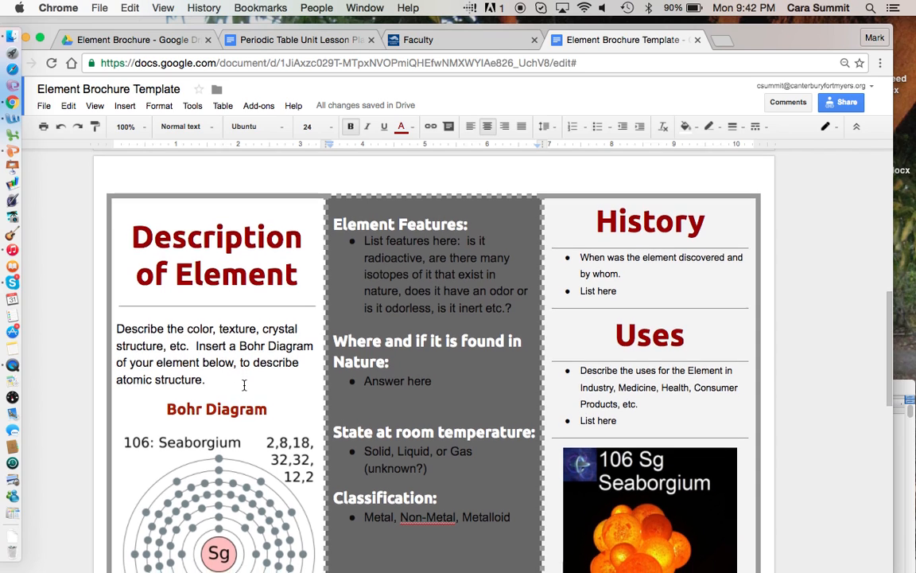
pyautogui.scroll(-3, 204, 382)
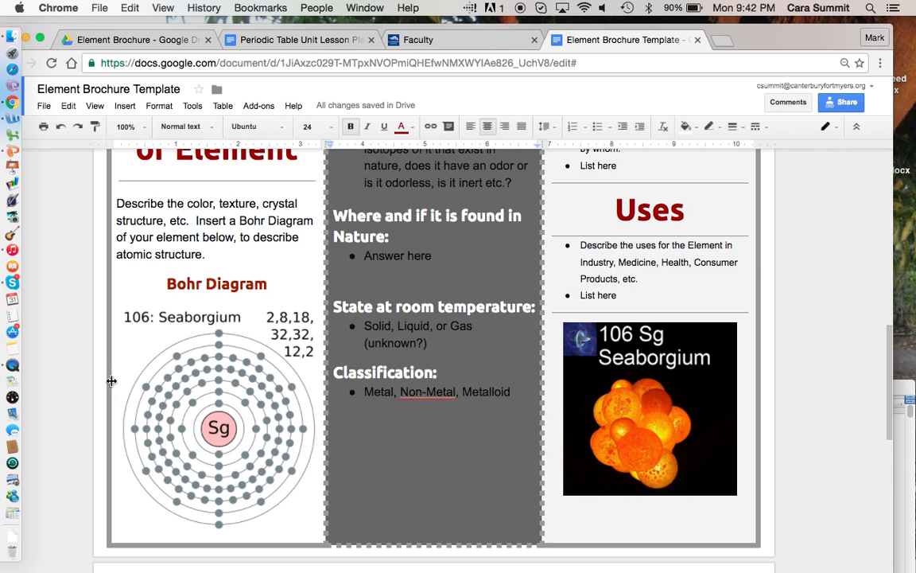
pyautogui.scroll(4, 198, 374)
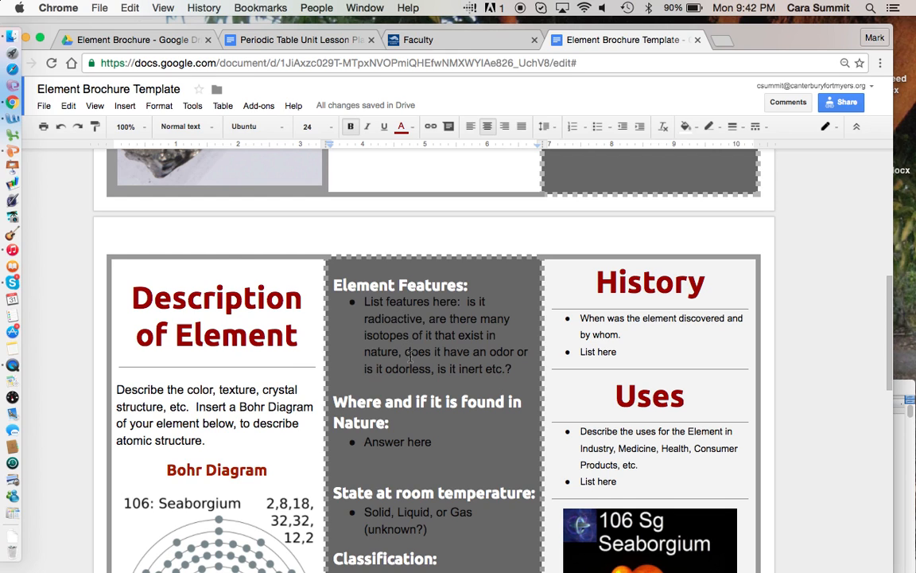
pyautogui.scroll(-2, 410, 360)
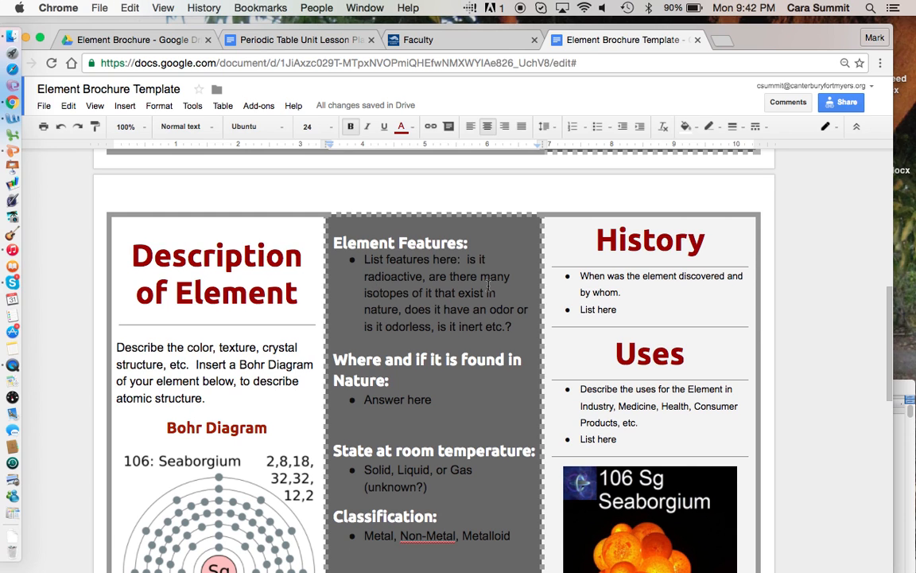
pyautogui.scroll(-3, 488, 286)
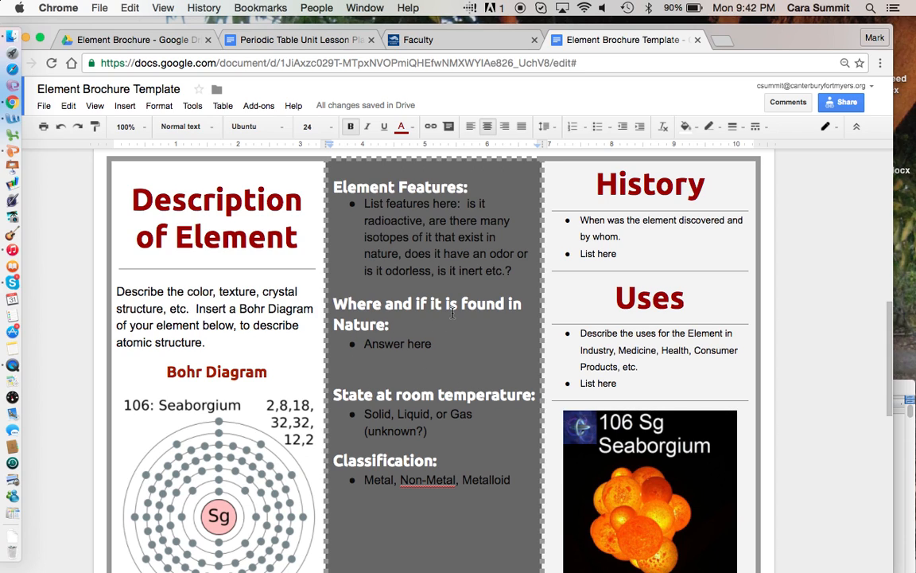
pyautogui.scroll(-3, 452, 312)
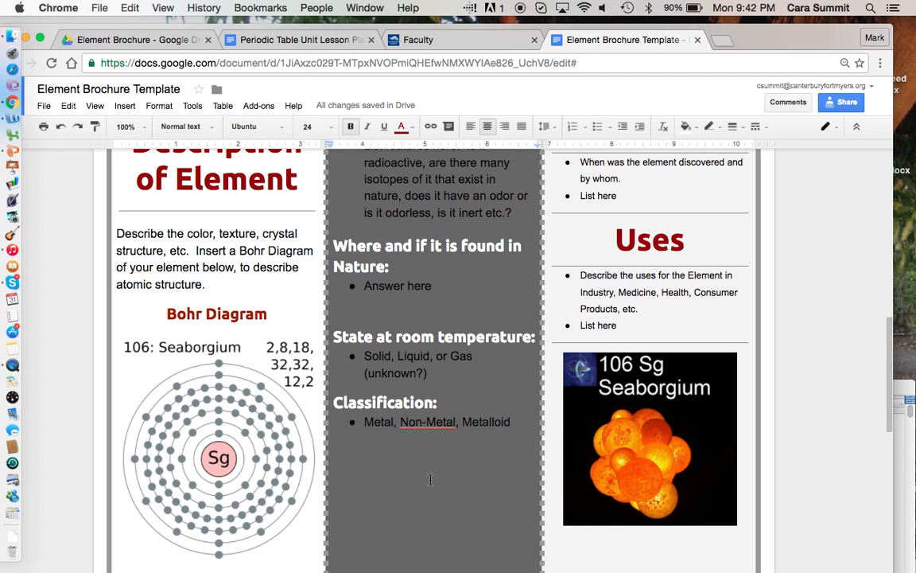
pyautogui.scroll(3, 430, 479)
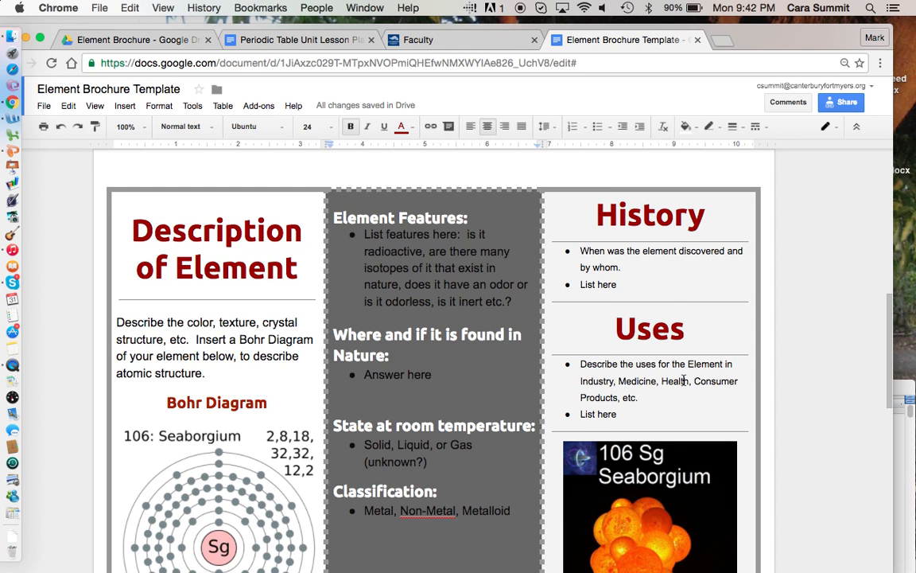
pyautogui.scroll(-4, 683, 347)
pyautogui.scroll(4, 685, 376)
pyautogui.scroll(3, 684, 380)
pyautogui.scroll(-6, 684, 380)
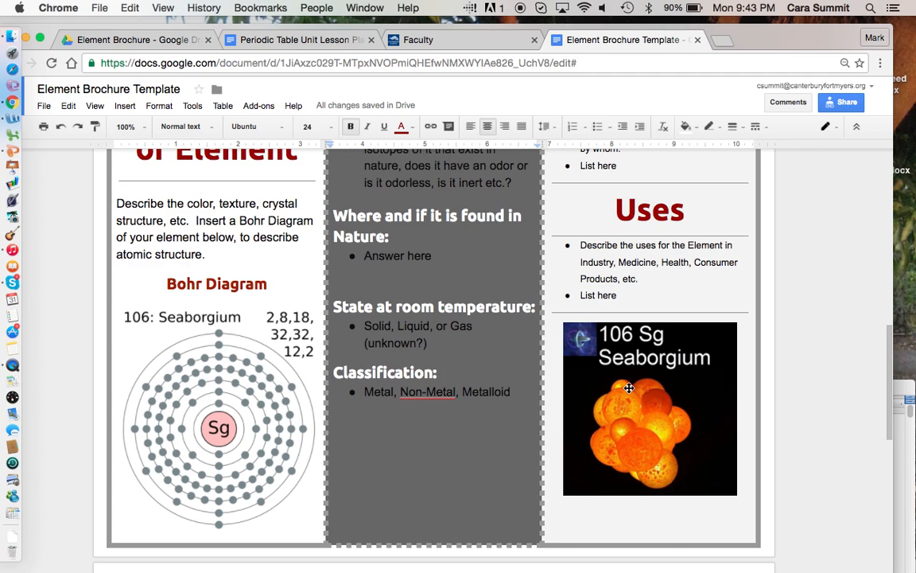
# - Select the 106 Sg Seaborgium image below the Uses bullets
pyautogui.click(625, 388)
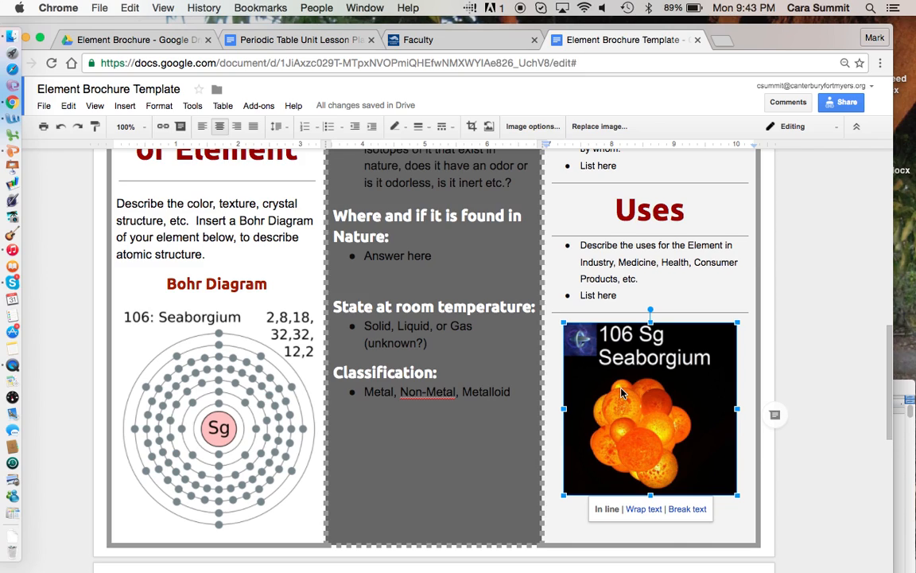
pyautogui.scroll(-1, 622, 391)
pyautogui.scroll(2, 622, 391)
pyautogui.scroll(3, 622, 392)
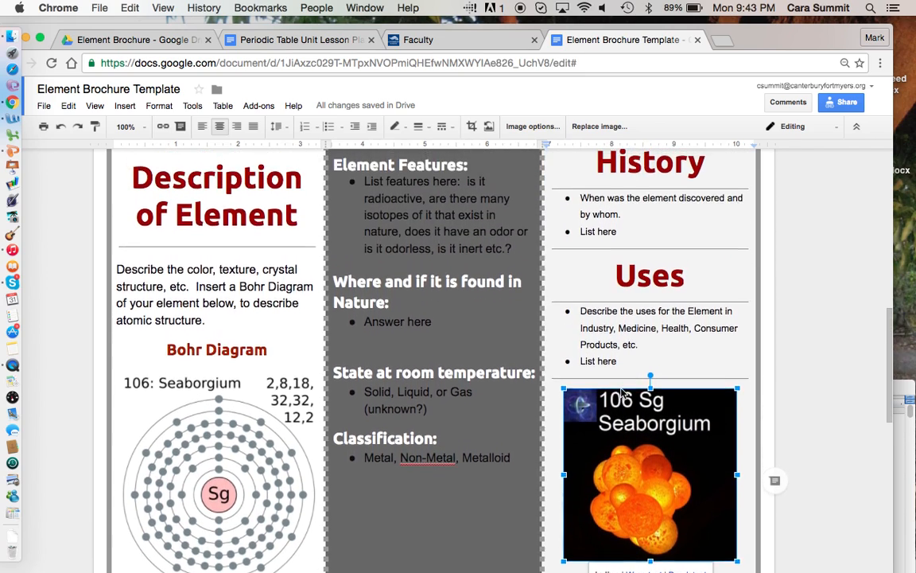
# - Add bullets 'ajksdhkjshd', 'jhsdkajsdh' and 'jahgsdjahgsdj' after 'List here' under History
pyautogui.click(626, 251)
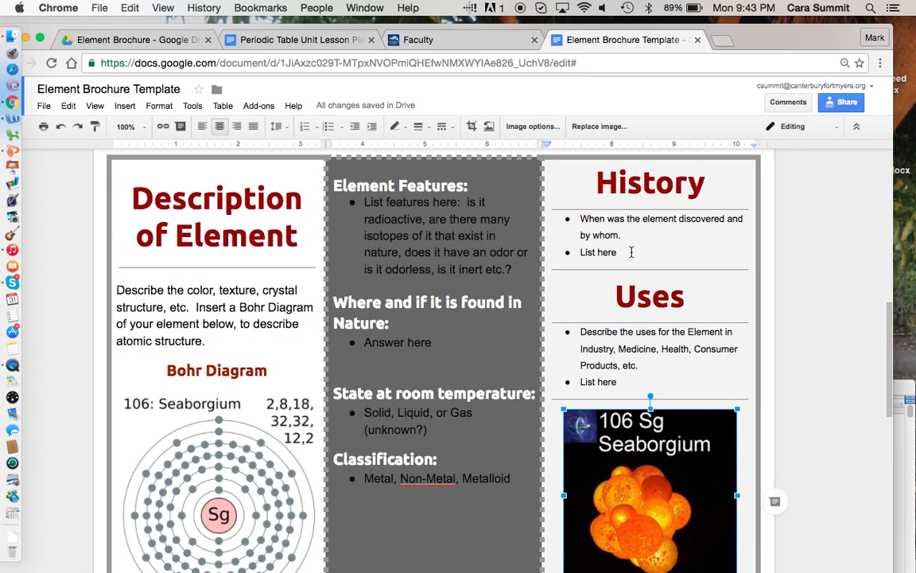
pyautogui.press('Return')
pyautogui.write('ajksdhkjshd')
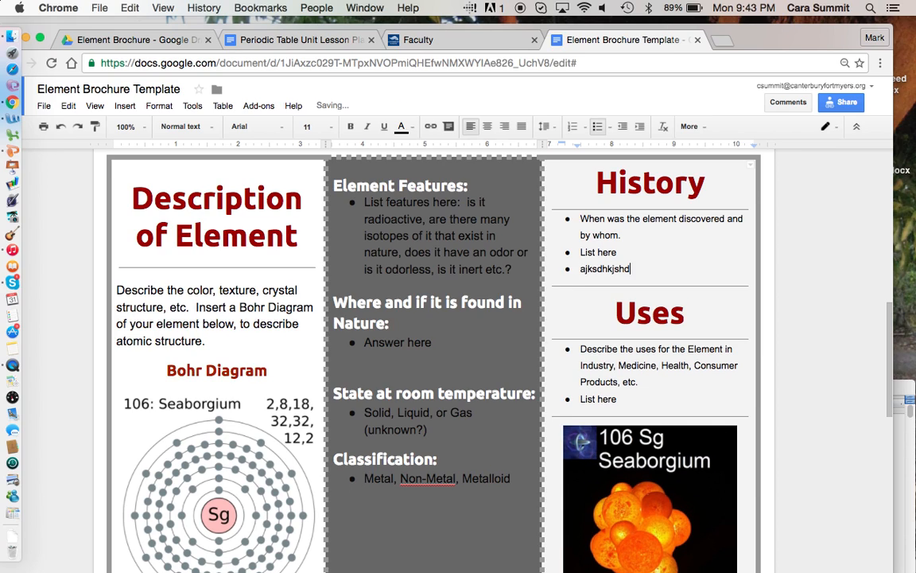
pyautogui.press('Return')
pyautogui.write('jhsdkajsdh')
pyautogui.press('Return')
pyautogui.write('jahgsdjahgsdj')
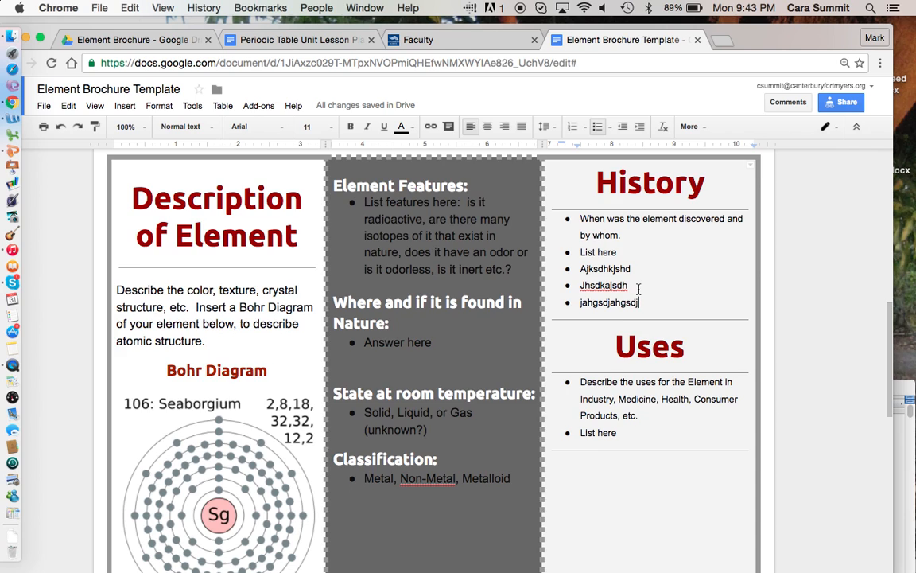
pyautogui.scroll(-2, 695, 229)
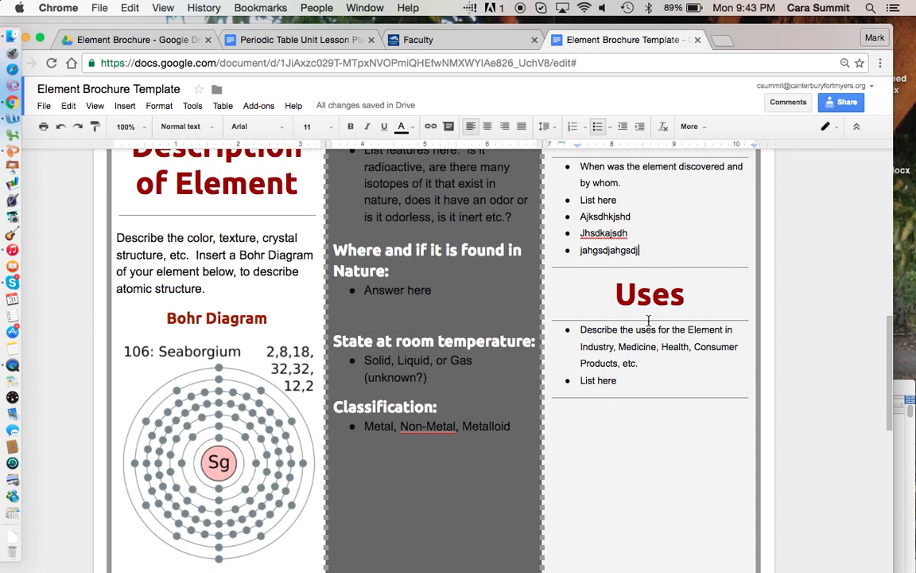
pyautogui.scroll(-10, 651, 321)
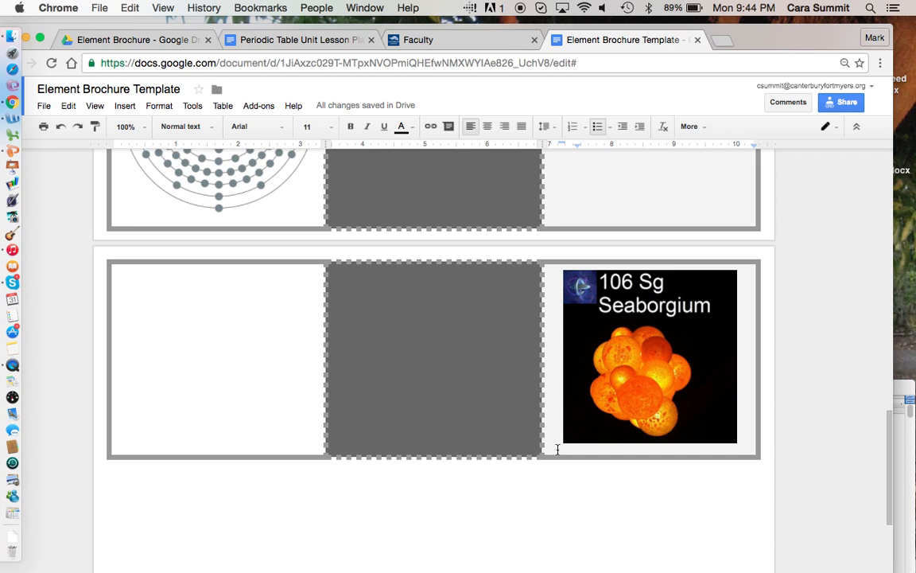
# - Shrink the Seaborgium image by dragging its corner so it fits under Uses
pyautogui.scroll(10, 557, 449)
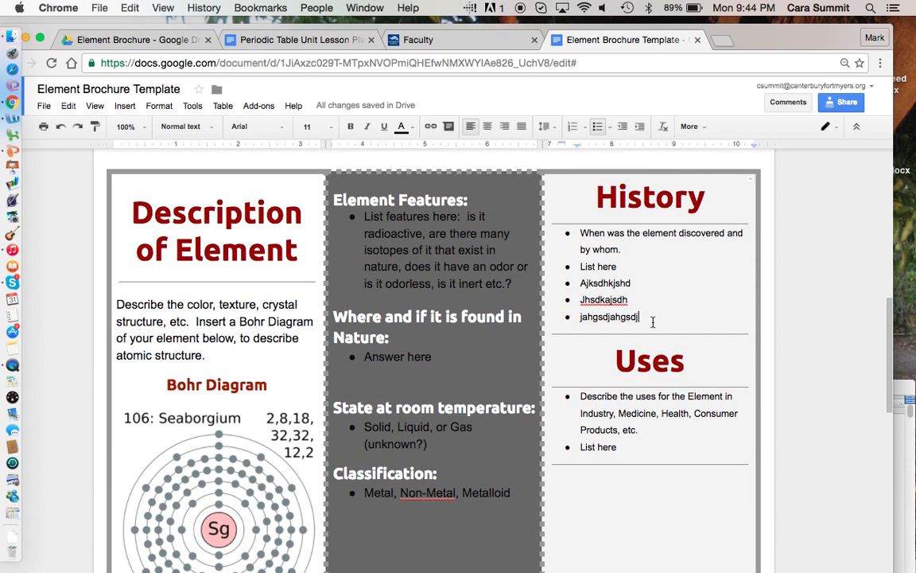
pyautogui.scroll(-5, 605, 505)
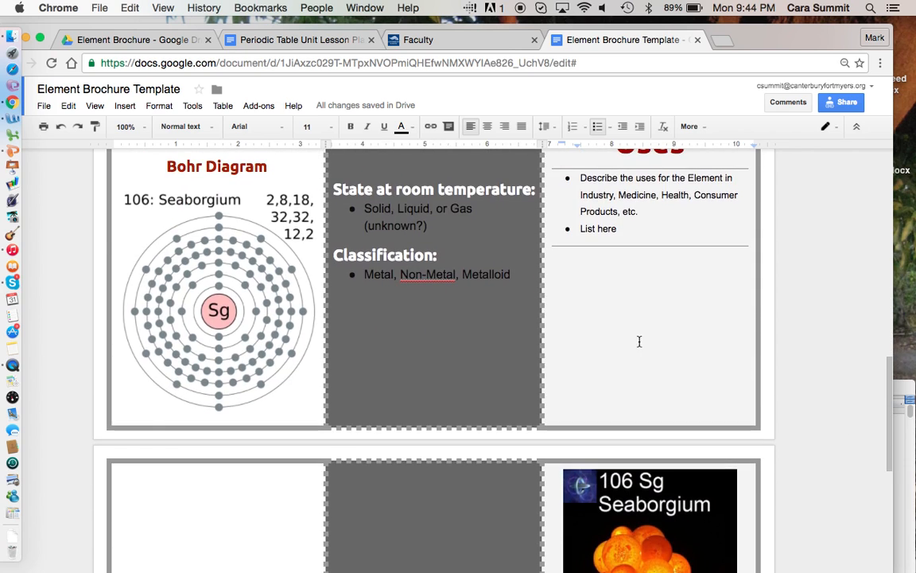
pyautogui.click(610, 532)
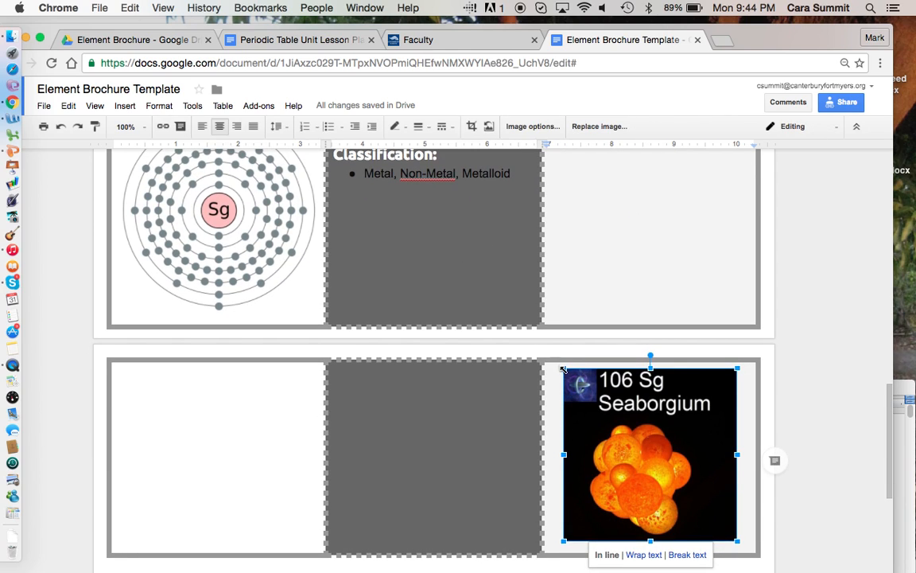
pyautogui.moveTo(563, 369); pyautogui.dragTo(625, 444)
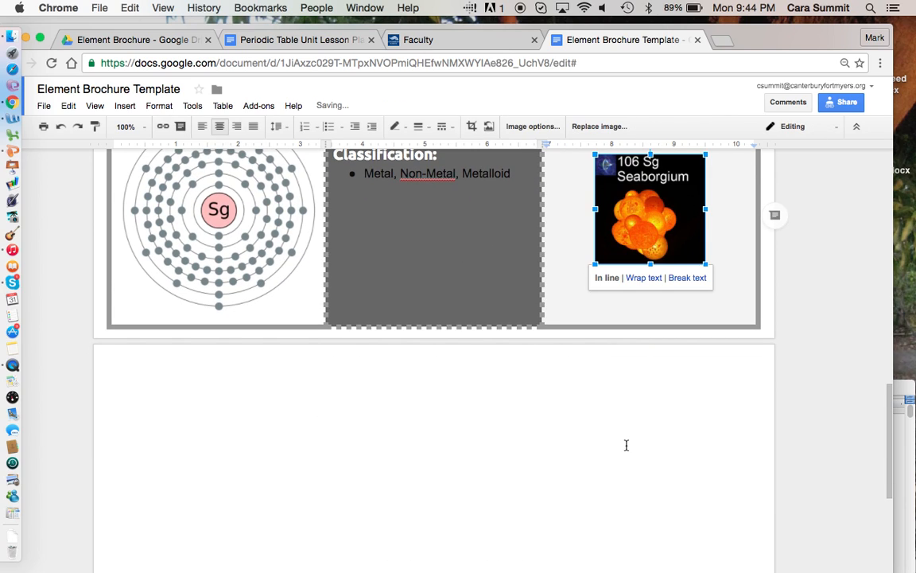
# - Delete 'List here' and the three placeholder bullets, leaving one empty History bullet
pyautogui.scroll(5, 585, 482)
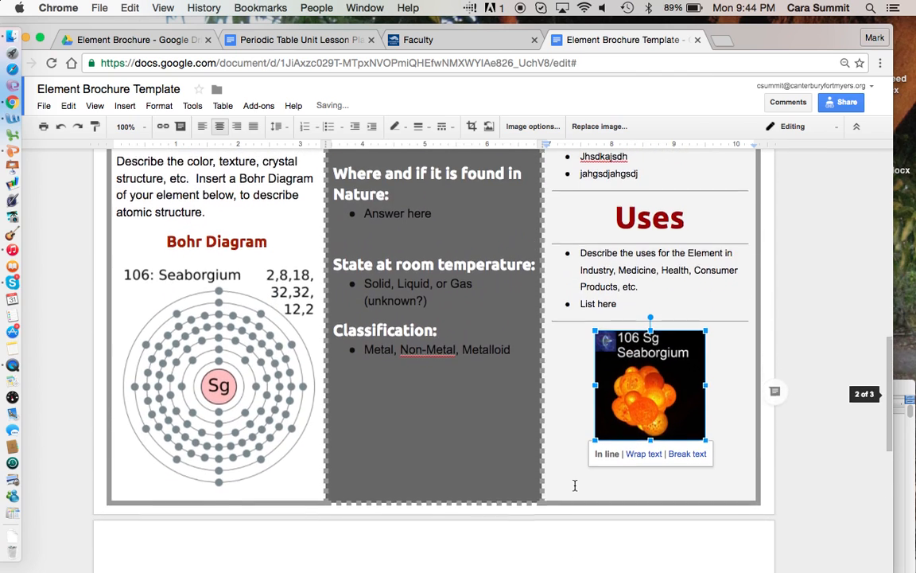
pyautogui.scroll(1, 574, 485)
pyautogui.moveTo(641, 286); pyautogui.dragTo(580, 236)
pyautogui.press('BackSpace')
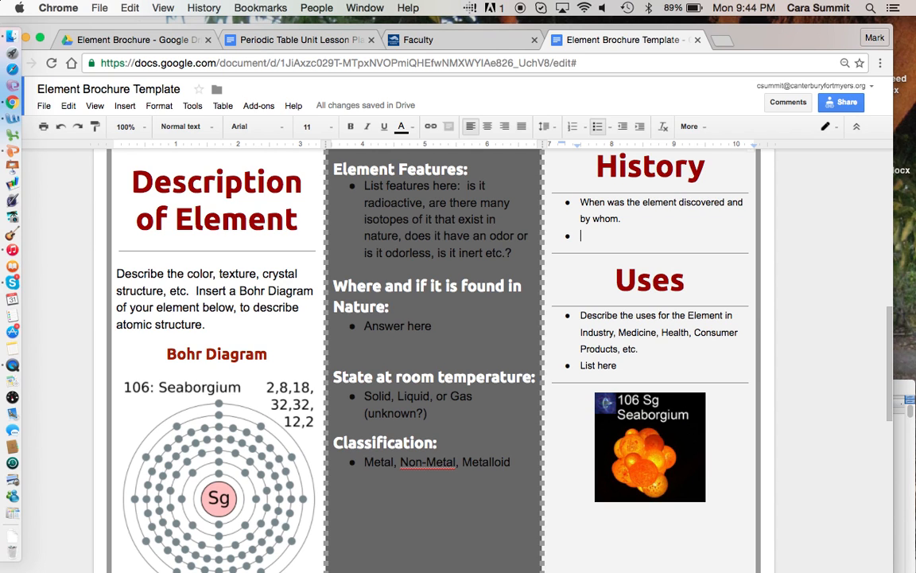
# - Set the 'Bibliography' heading to Times New Roman with yellow text colour
pyautogui.scroll(10, 446, 358)
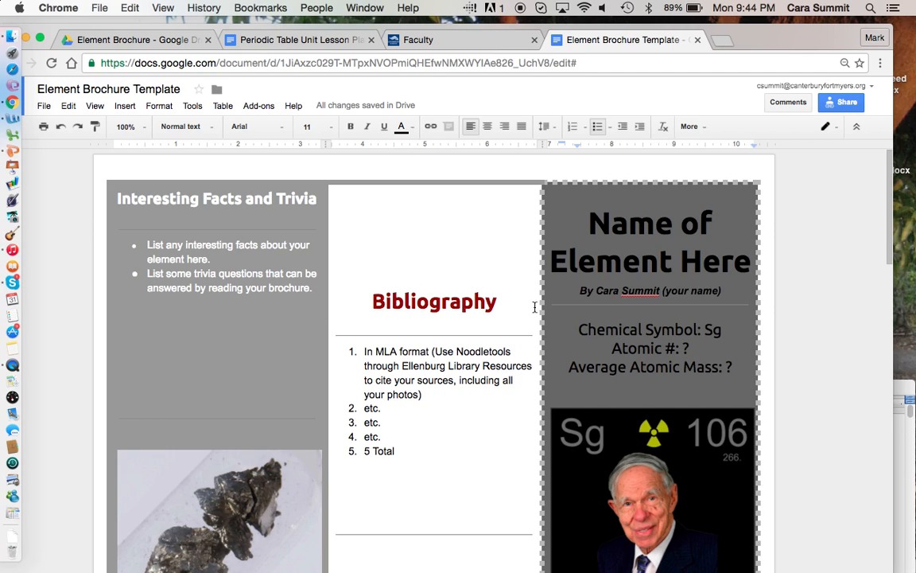
pyautogui.moveTo(502, 304); pyautogui.dragTo(370, 309)
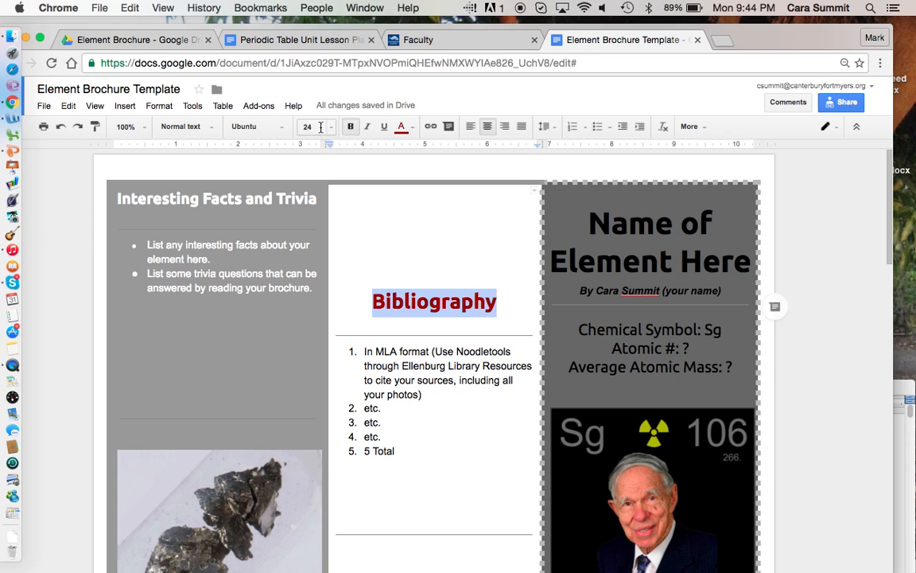
pyautogui.click(277, 126)
pyautogui.click(276, 202)
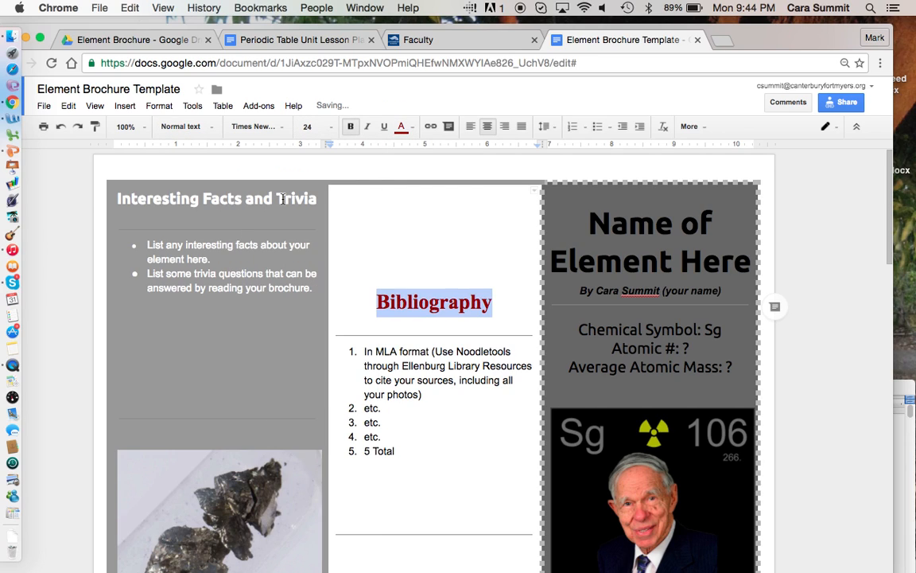
pyautogui.click(402, 127)
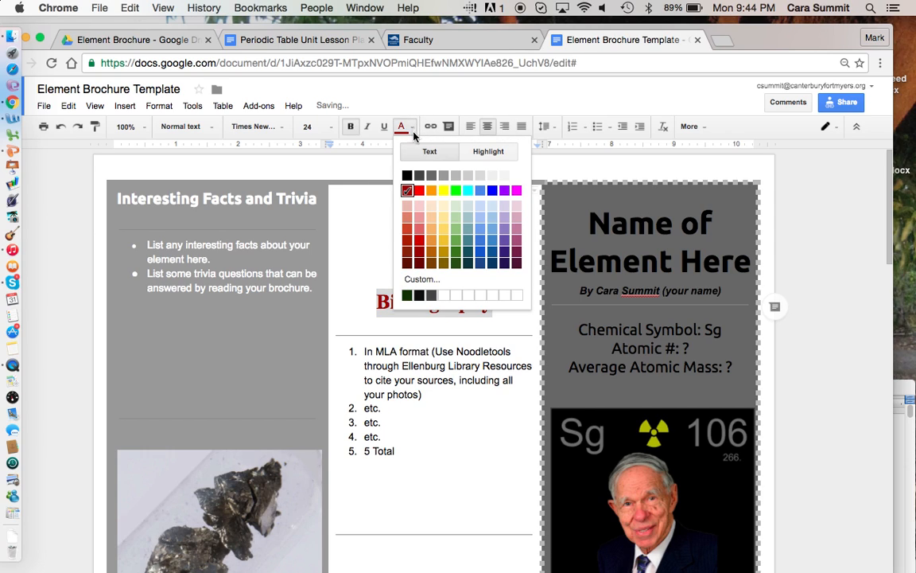
pyautogui.click(444, 192)
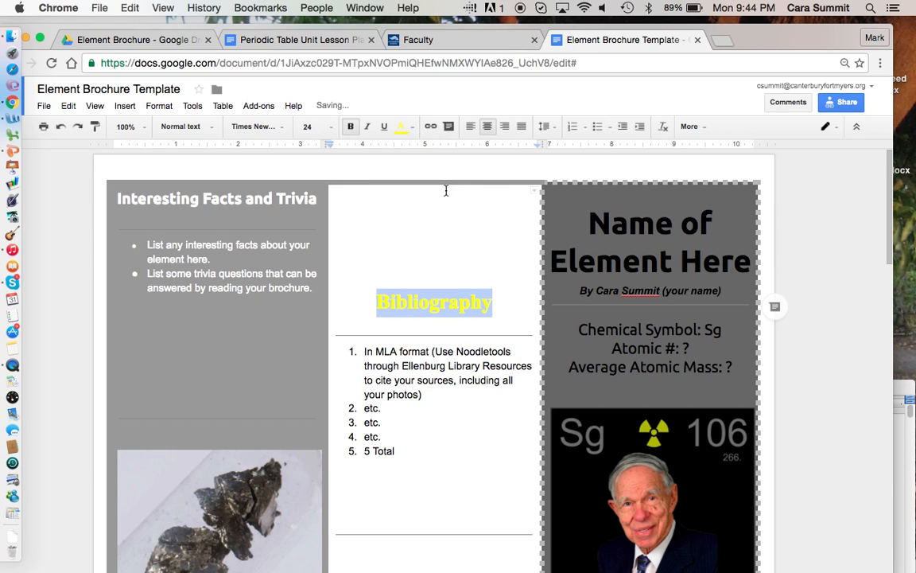
pyautogui.click(414, 236)
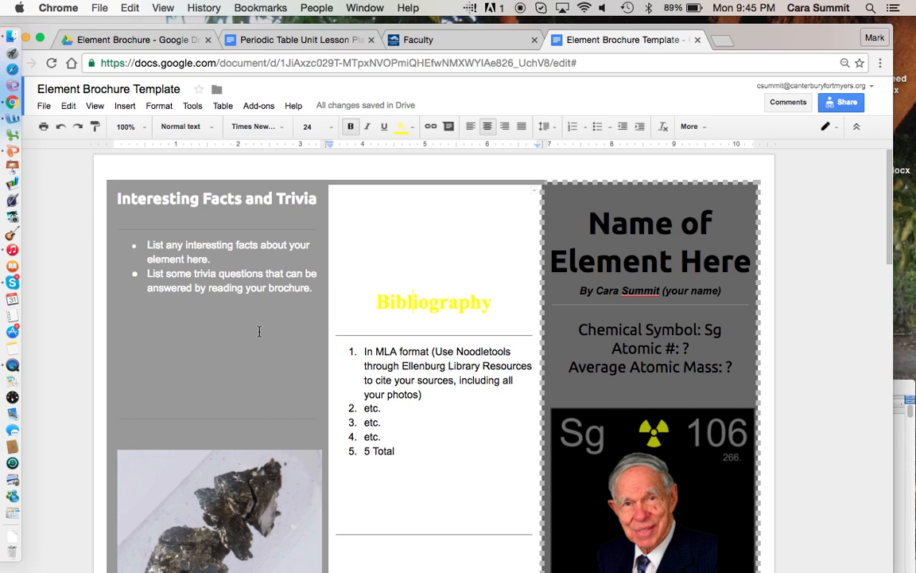
# - Show the background colour palette for the grey Interesting Facts and Trivia cell
pyautogui.click(231, 331)
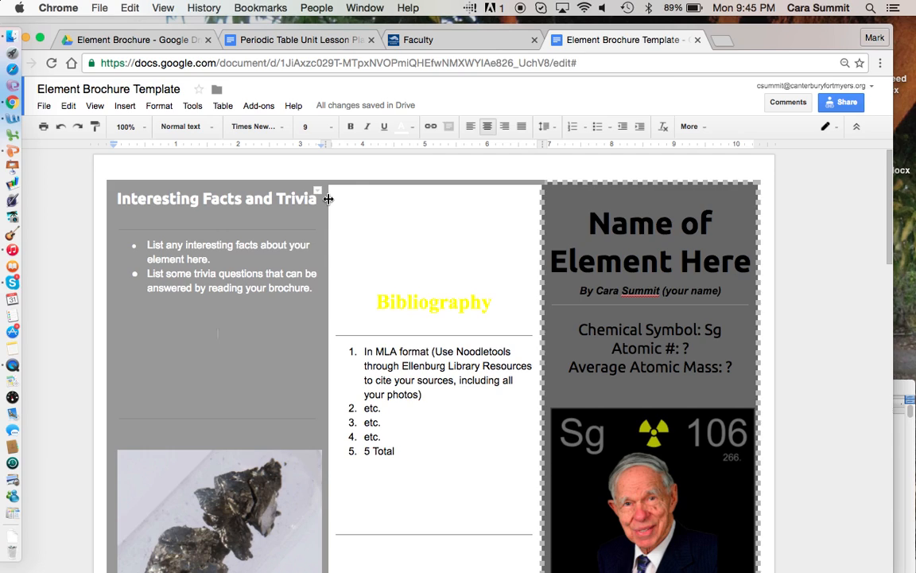
pyautogui.click(691, 127)
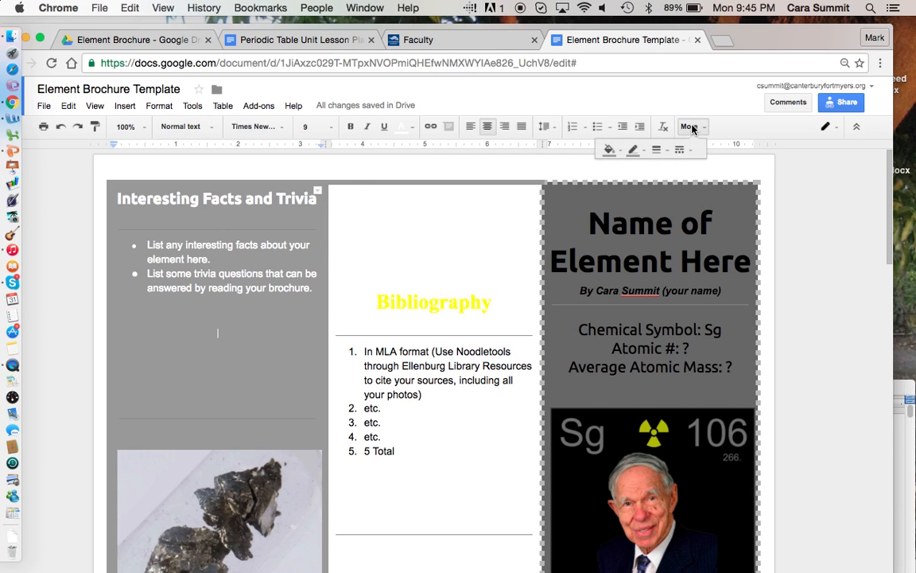
pyautogui.click(617, 154)
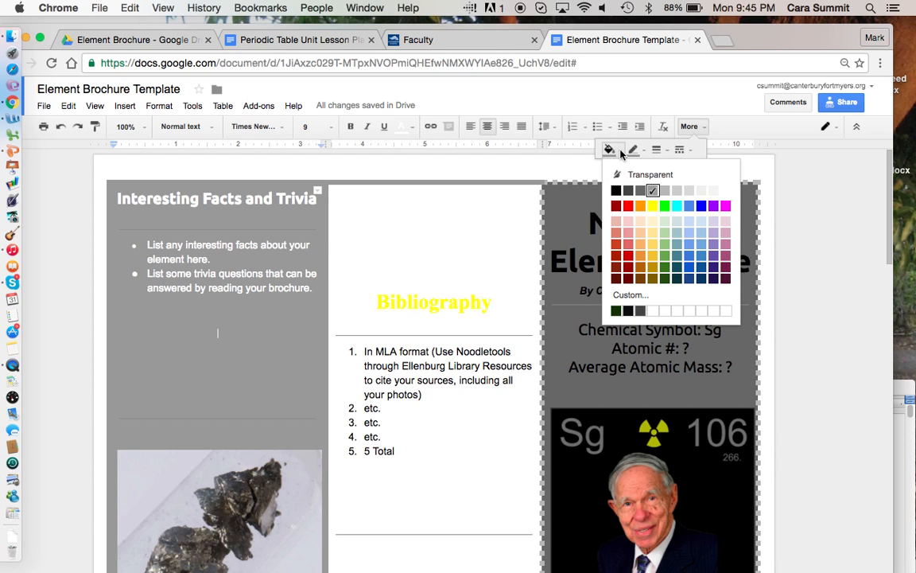